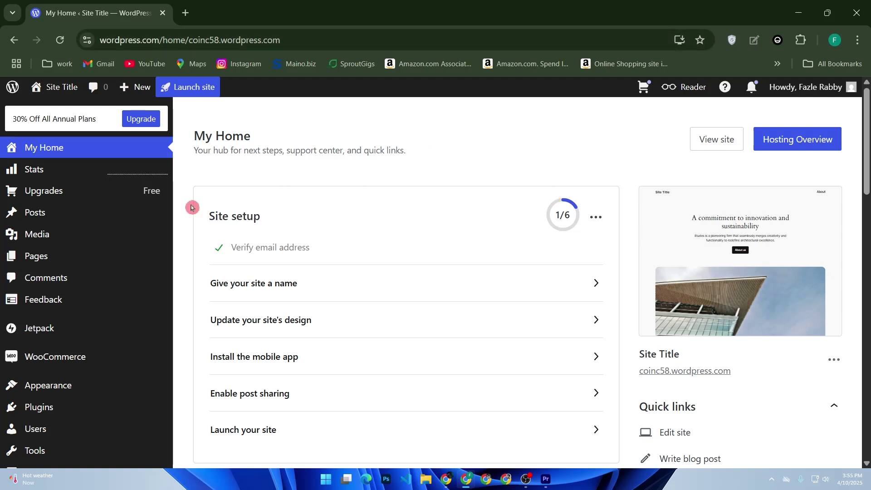
# Step: Search the plugins marketplace for "smash ballon instagram feed"
pyautogui.click(74, 408)
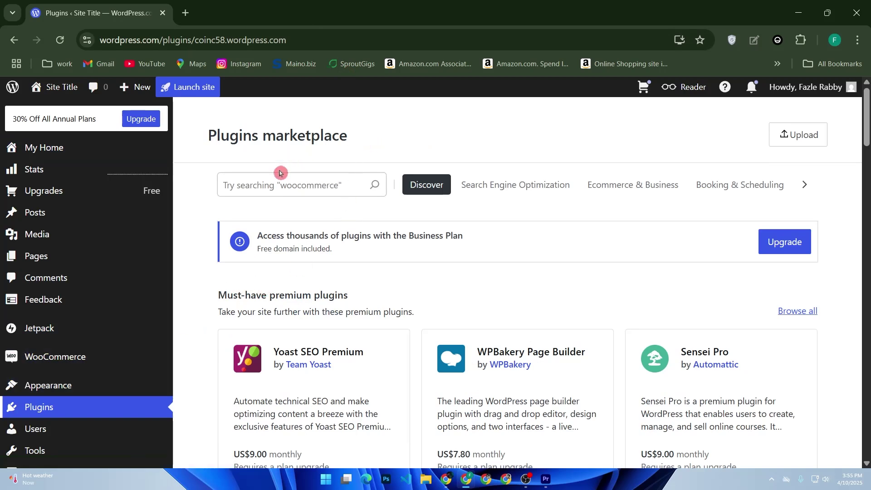
pyautogui.click(272, 182)
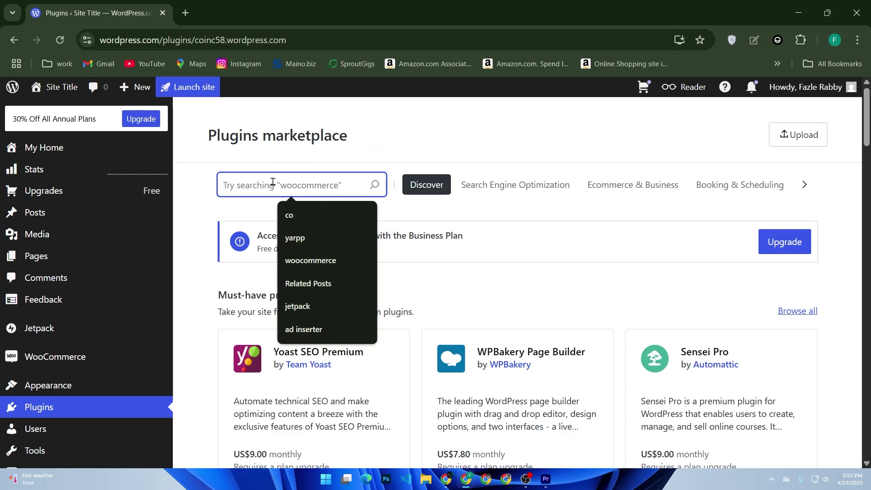
pyautogui.write('smash vb')
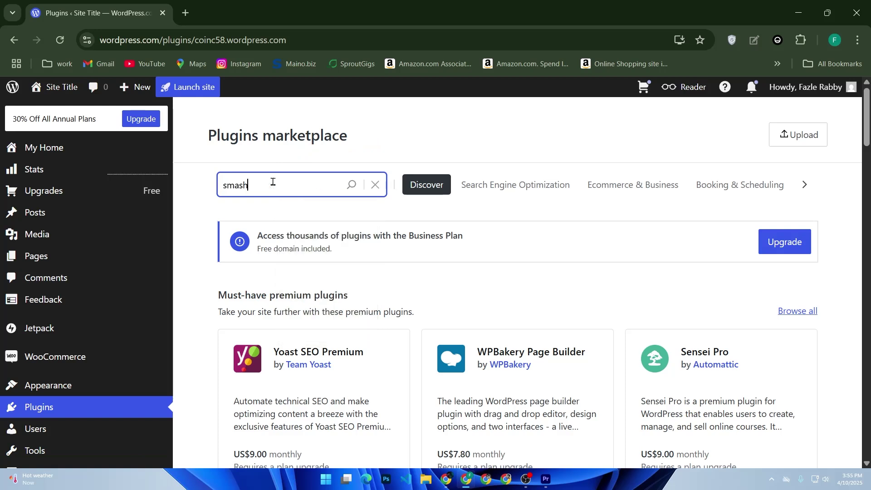
pyautogui.press('BackSpace')
pyautogui.press('BackSpace')
pyautogui.write('ball')
pyautogui.write('lon')
pyautogui.write(' i')
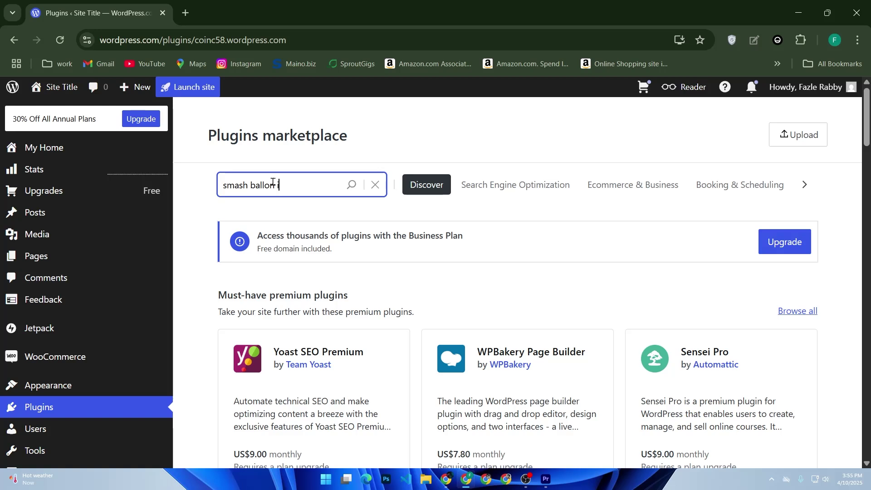
pyautogui.write('nstagram feed')
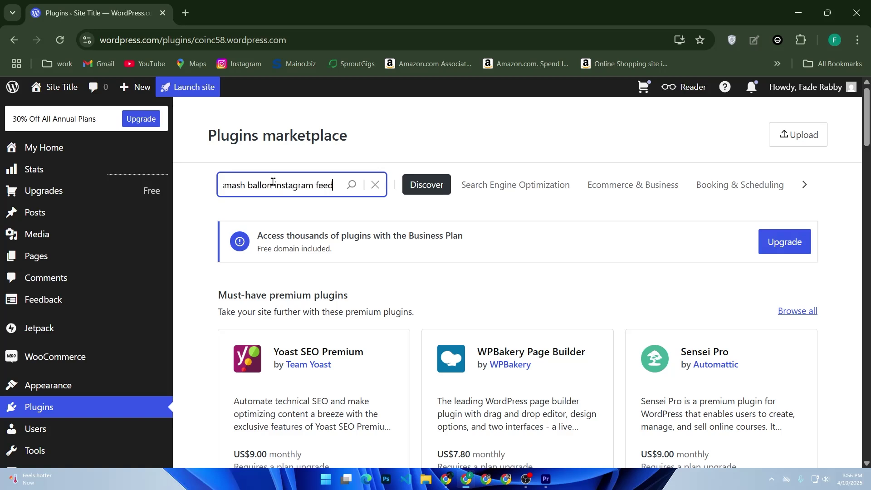
pyautogui.press('Return')
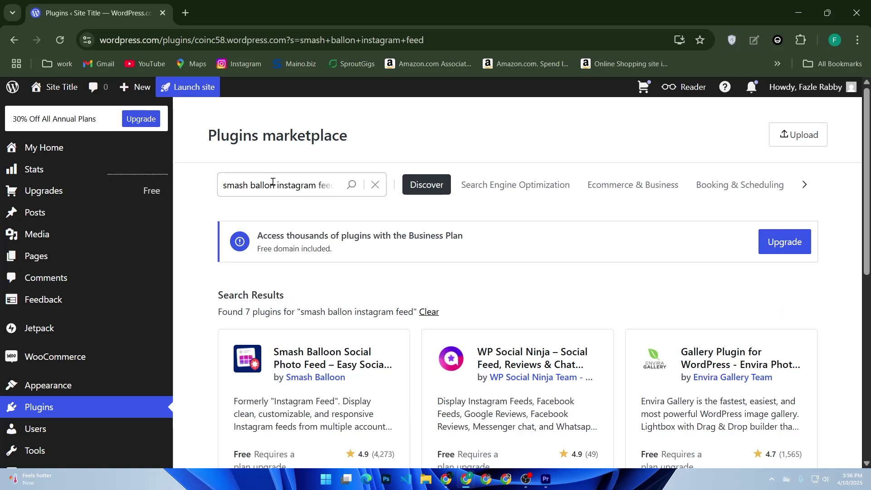
# Step: Choose the Smash Balloon Social Photo Feed plugin and proceed with upgrading and activating it through to checkout
pyautogui.scroll(-3, 303, 294)
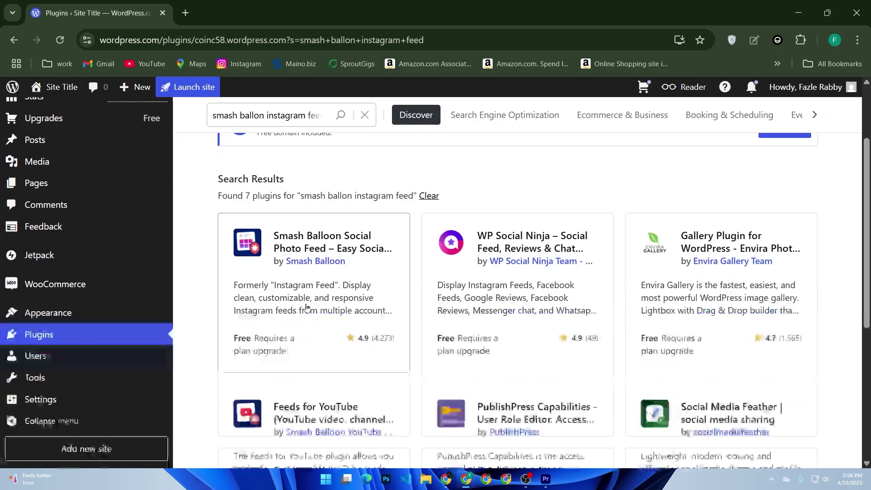
pyautogui.click(345, 251)
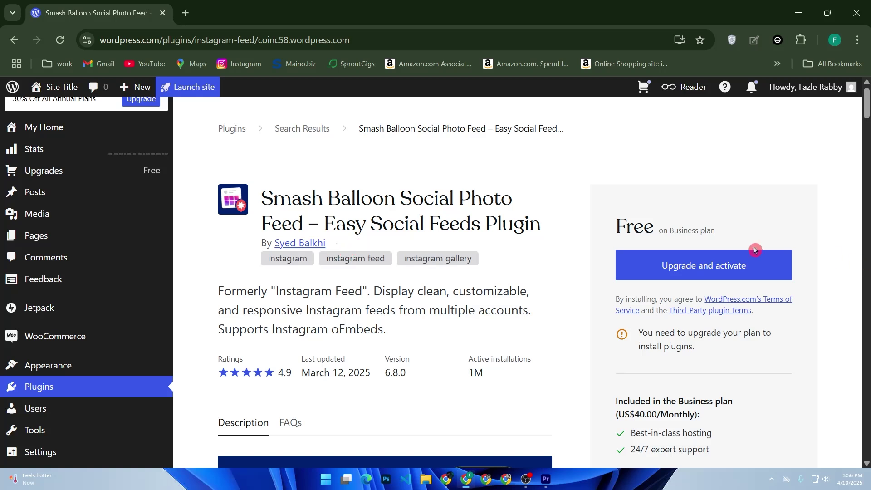
pyautogui.click(722, 263)
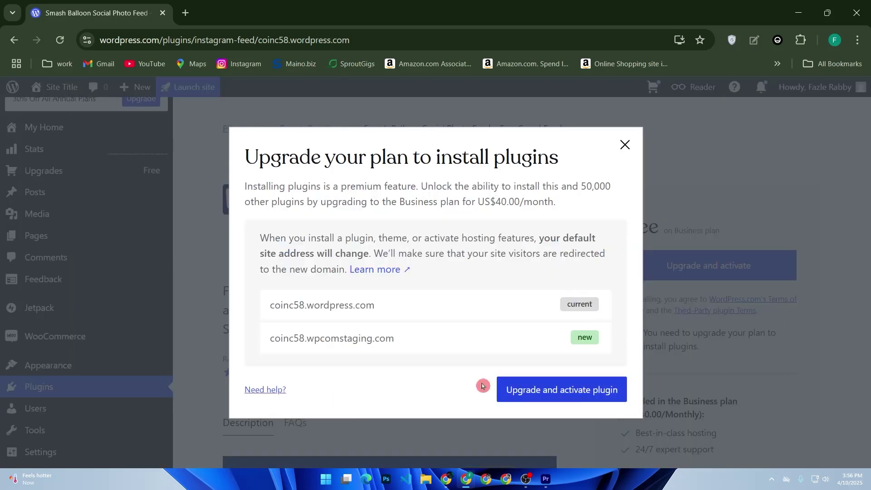
pyautogui.click(564, 392)
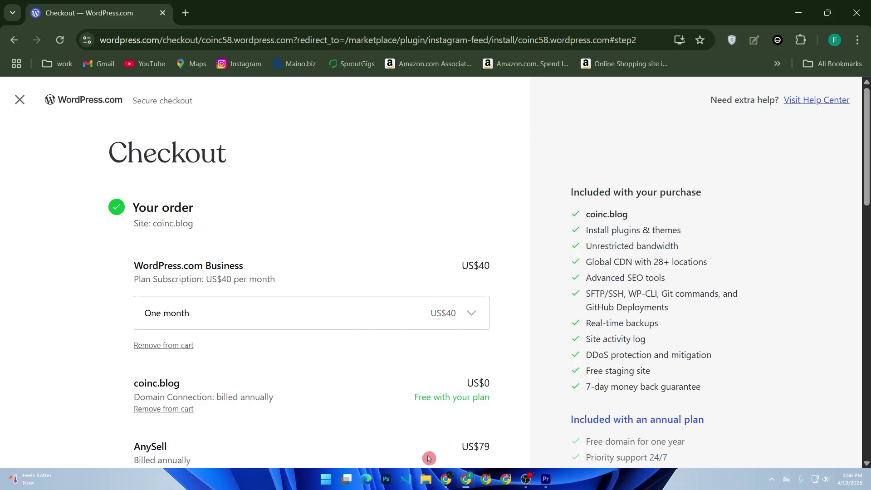
# Step: Switch to the Instagram browser window and view the posts on the account's own profile
pyautogui.click(446, 478)
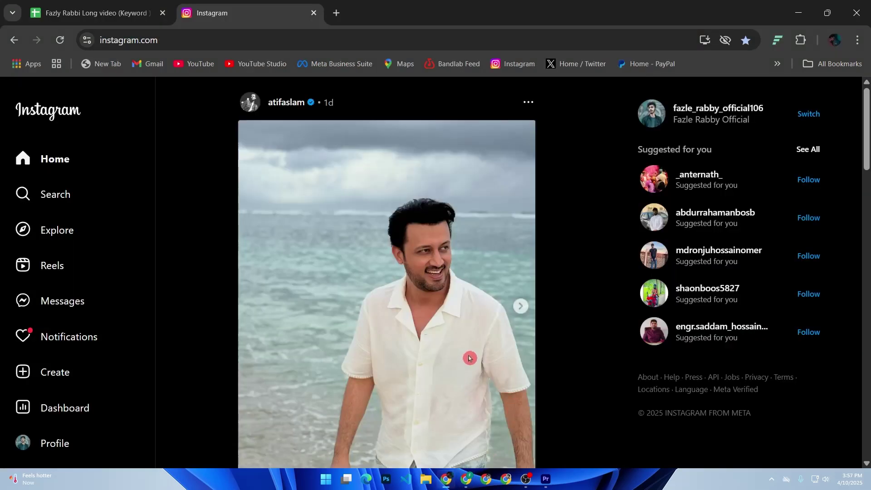
pyautogui.click(110, 213)
pyautogui.scroll(-5, 63, 227)
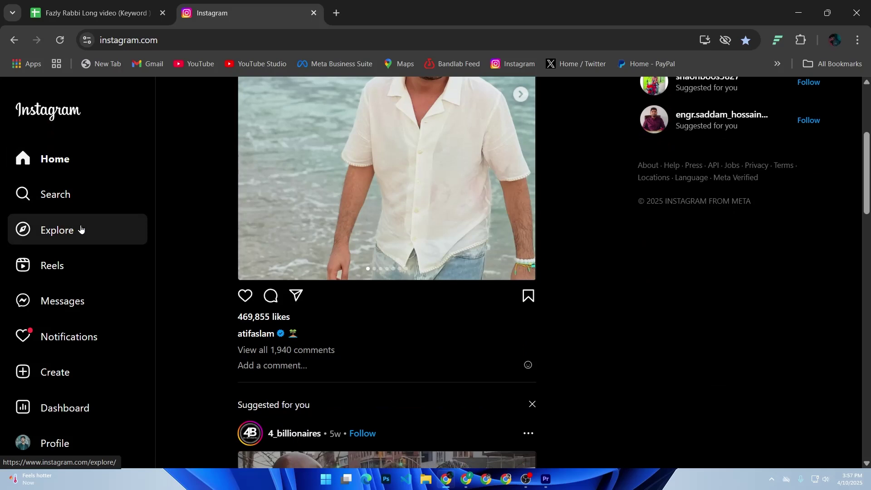
pyautogui.click(64, 443)
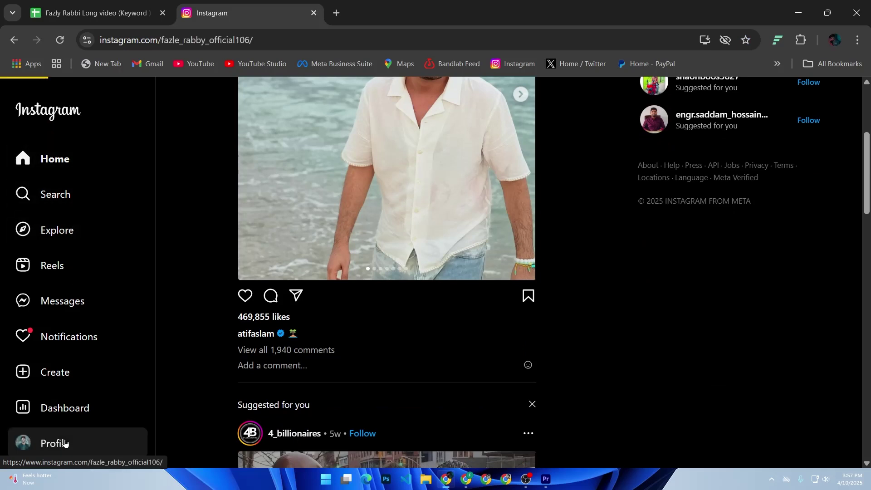
pyautogui.scroll(-2, 127, 365)
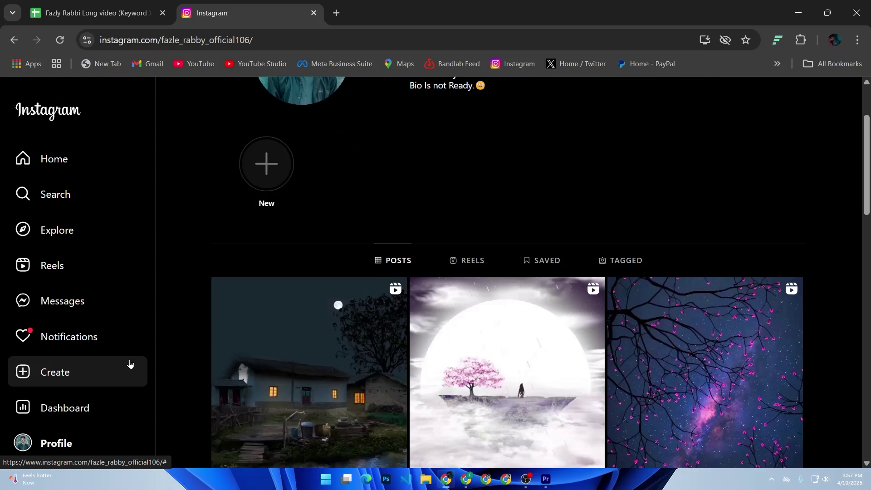
pyautogui.click(130, 357)
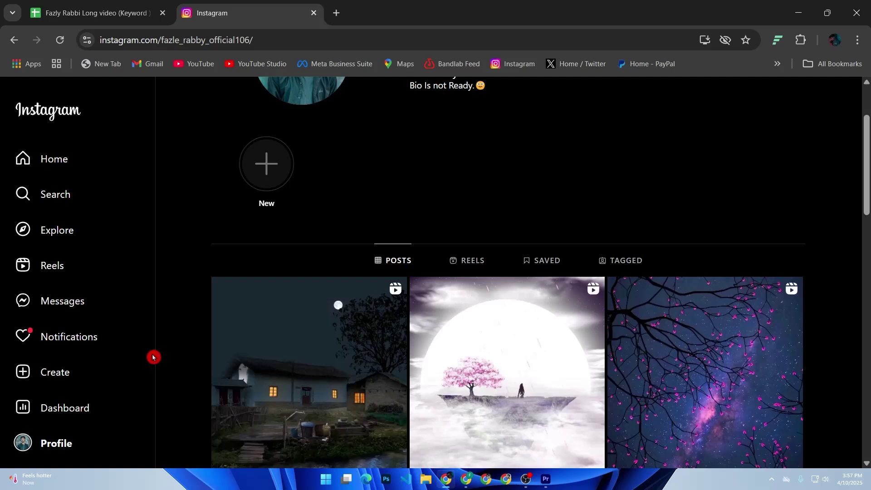
# Step: Return to the WordPress.com checkout, review the order, and leave it with the items kept in the cart
pyautogui.click(466, 481)
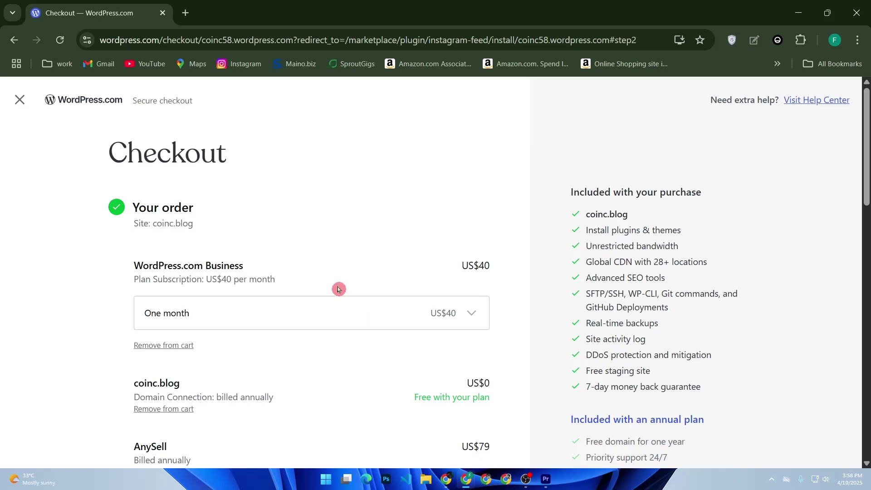
pyautogui.scroll(-2, 338, 290)
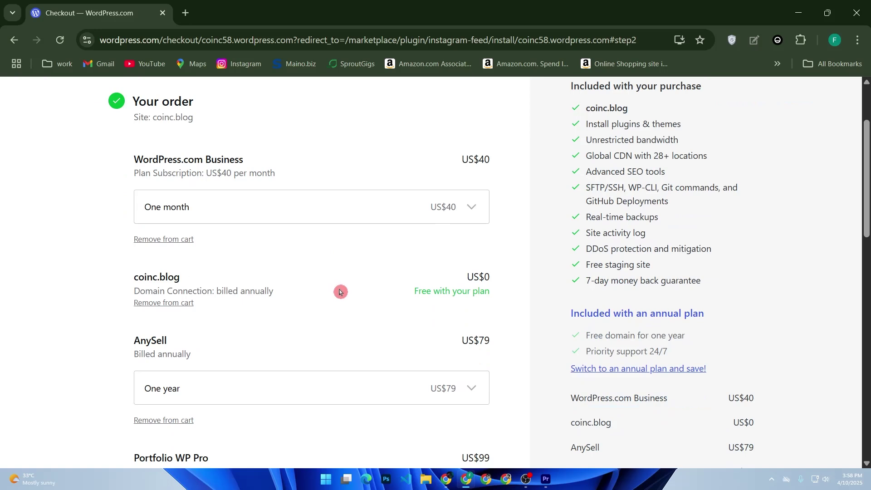
pyautogui.scroll(2, 102, 138)
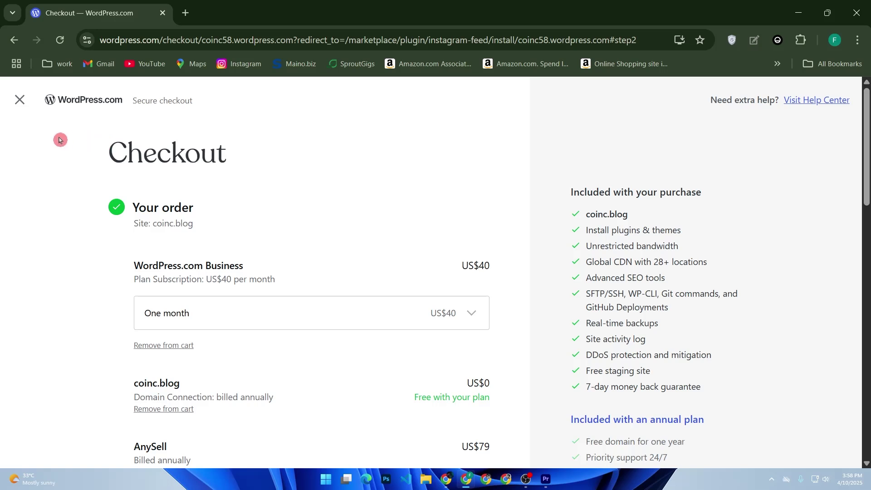
pyautogui.click(20, 104)
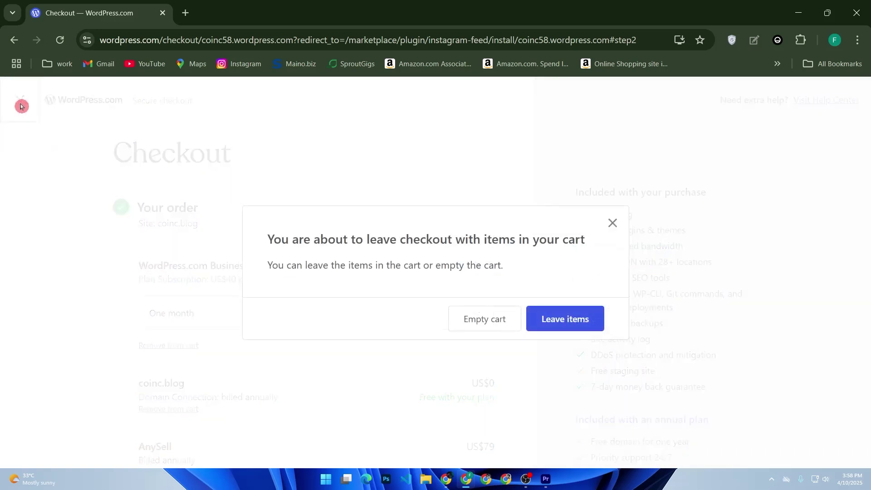
pyautogui.click(560, 318)
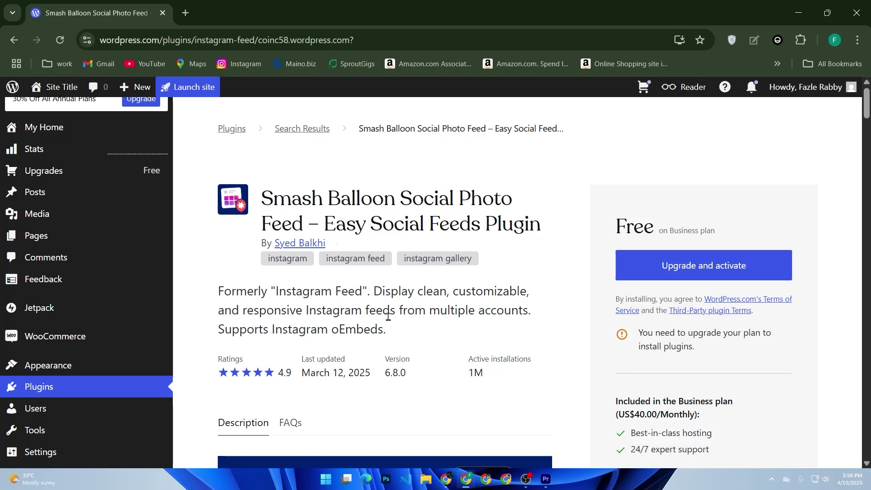
pyautogui.scroll(-3, 387, 317)
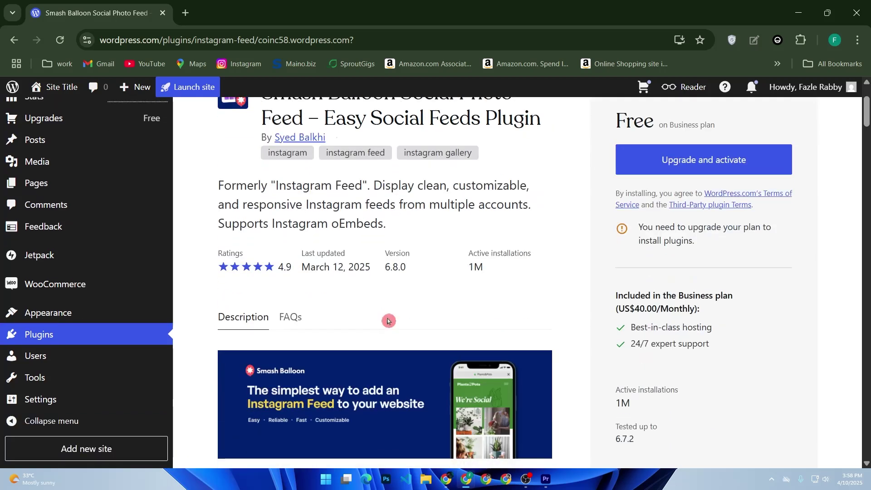
pyautogui.scroll(4, 389, 318)
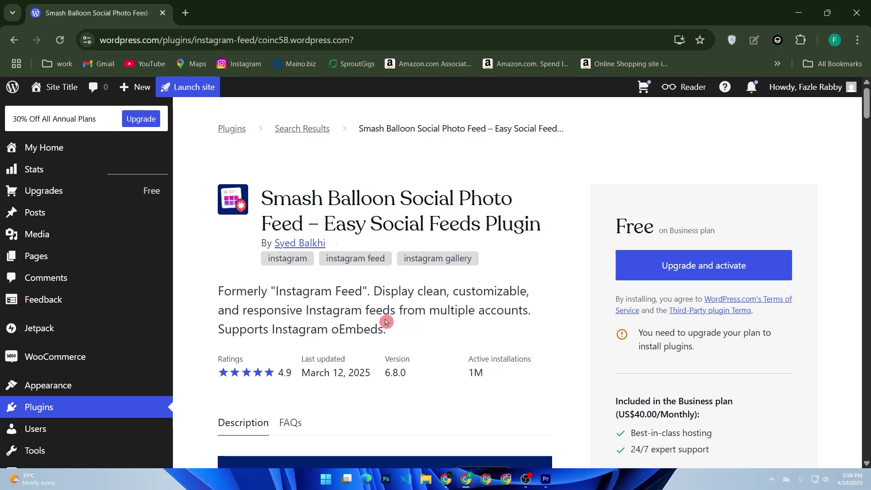
pyautogui.scroll(-3, 386, 321)
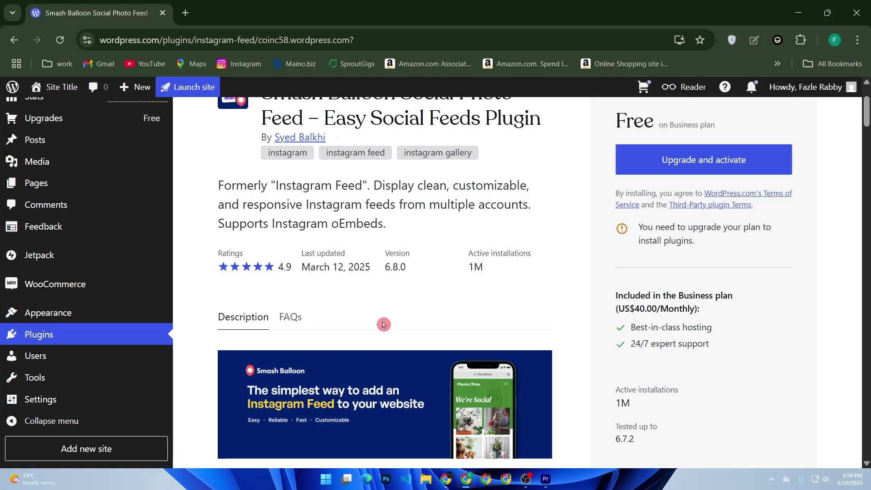
# Step: Open the site's Themes page and browse the recommended themes
pyautogui.moveTo(75, 364)
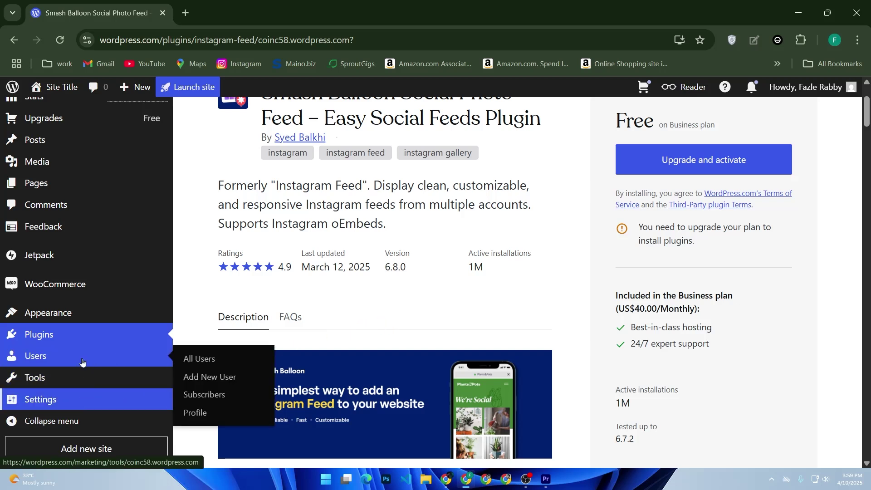
pyautogui.click(77, 314)
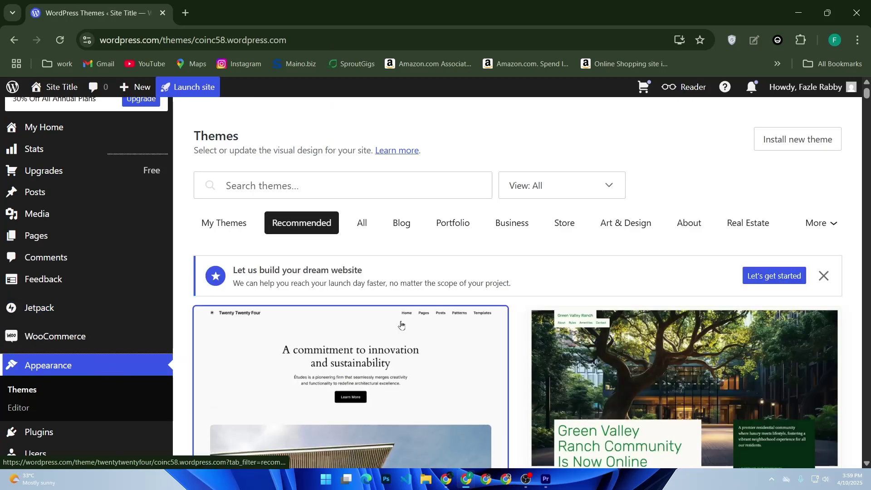
pyautogui.scroll(-2, 412, 325)
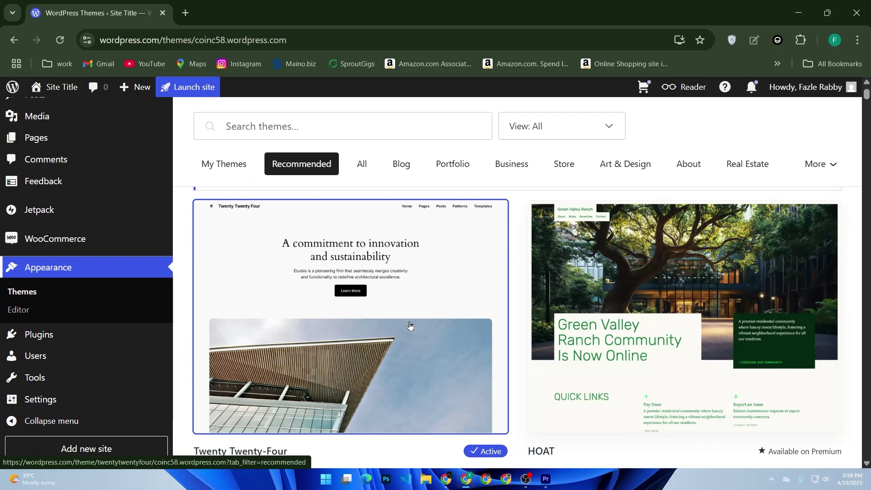
pyautogui.scroll(-2, 408, 325)
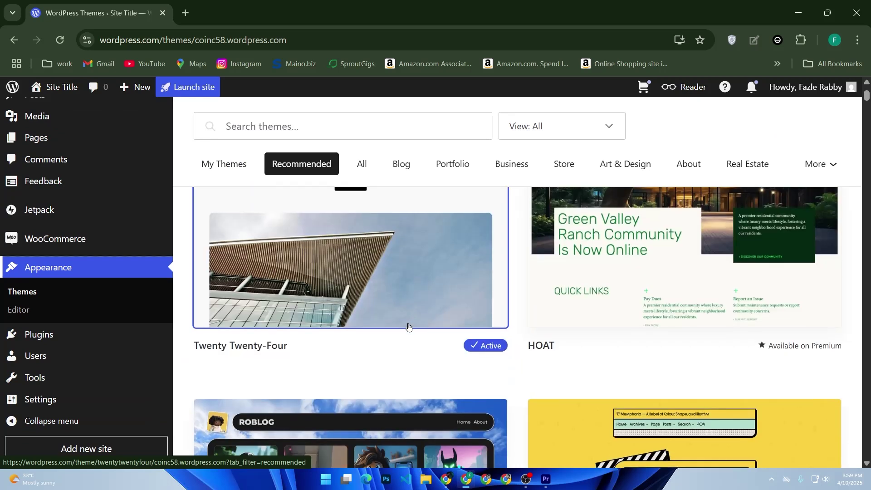